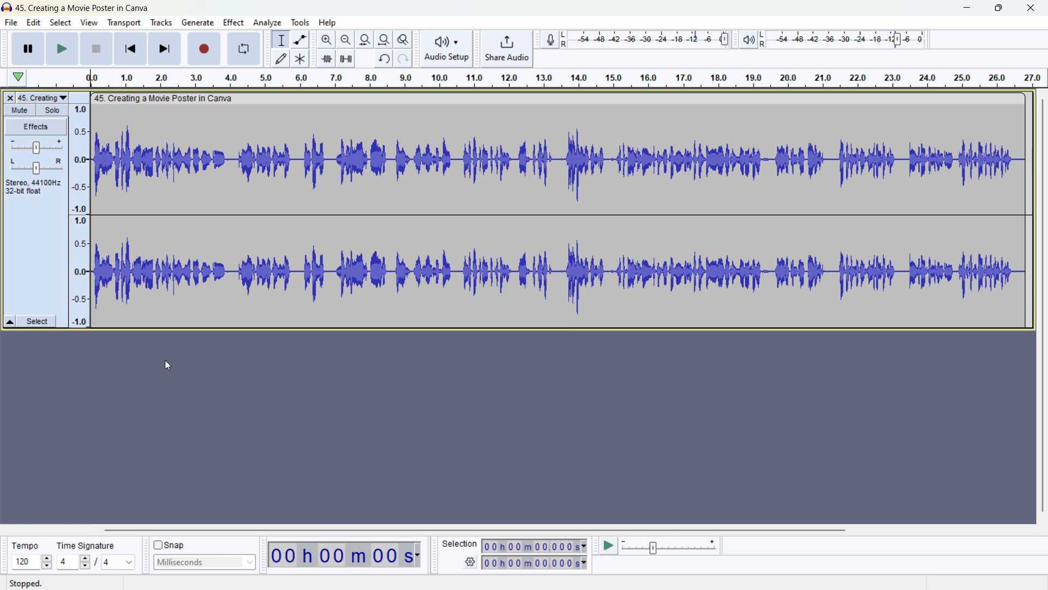
Step: Play back parts of the voice recording from its beginning to locate the sections that need cutting
{"action": "key", "text": "space"}
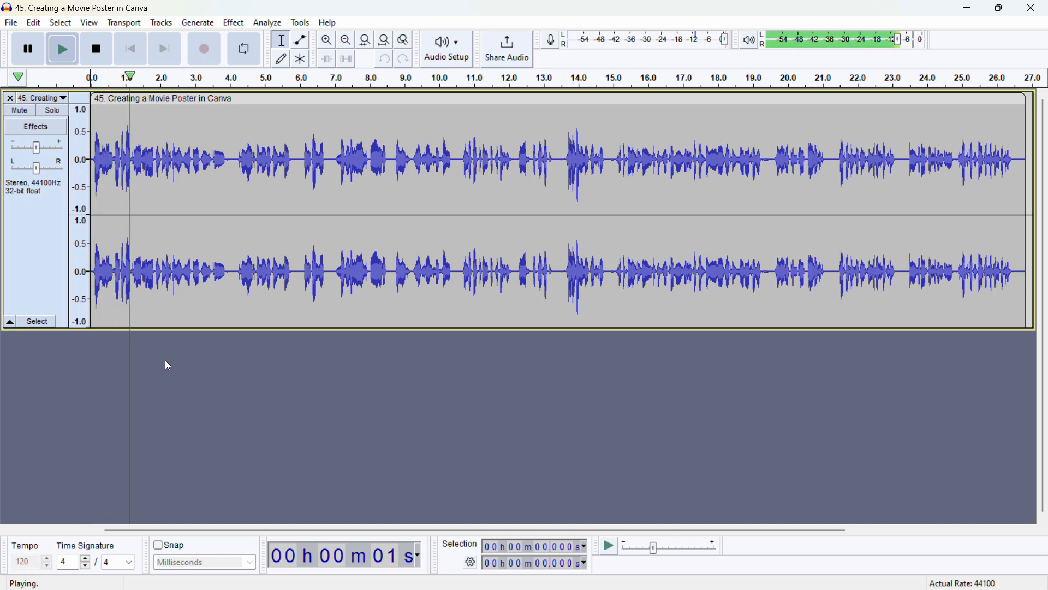
{"action": "key", "text": "space"}
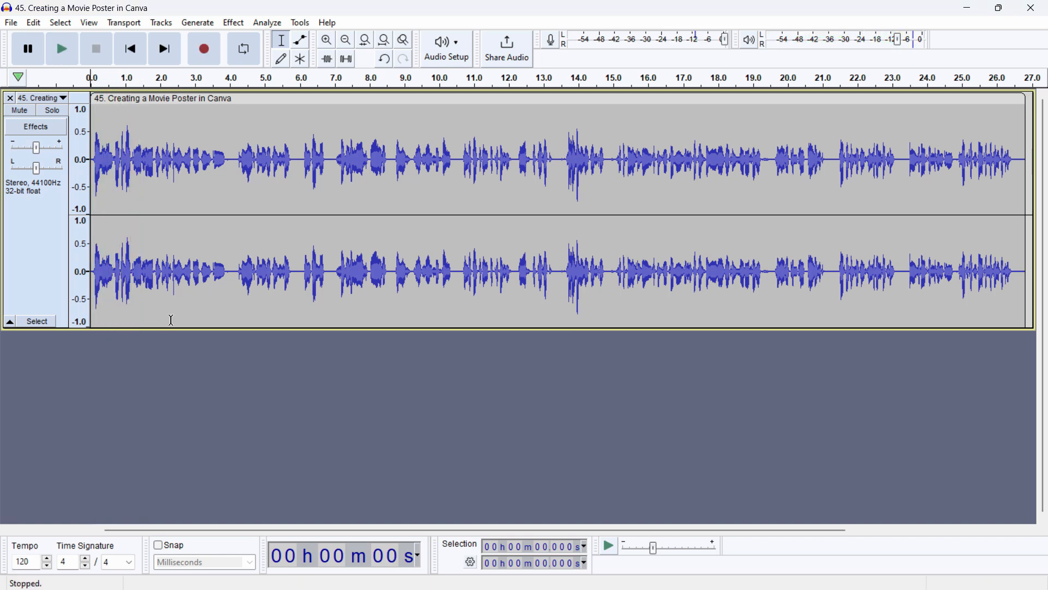
{"action": "key", "text": "space"}
{"action": "left_click", "coordinate": [235, 294]}
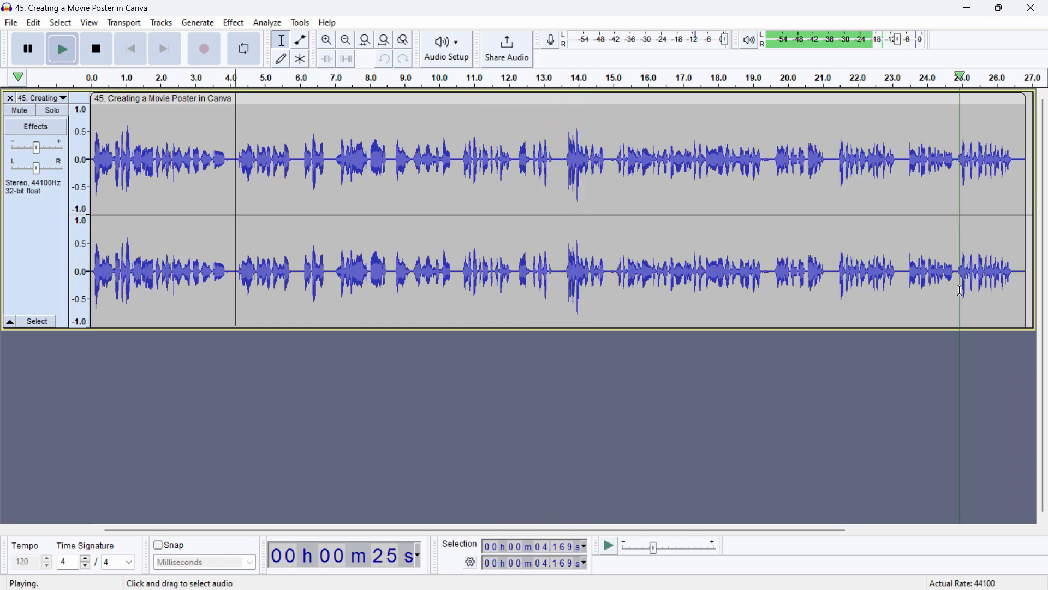
{"action": "left_click", "coordinate": [95, 293]}
{"action": "key", "text": "space"}
{"action": "key", "text": "space"}
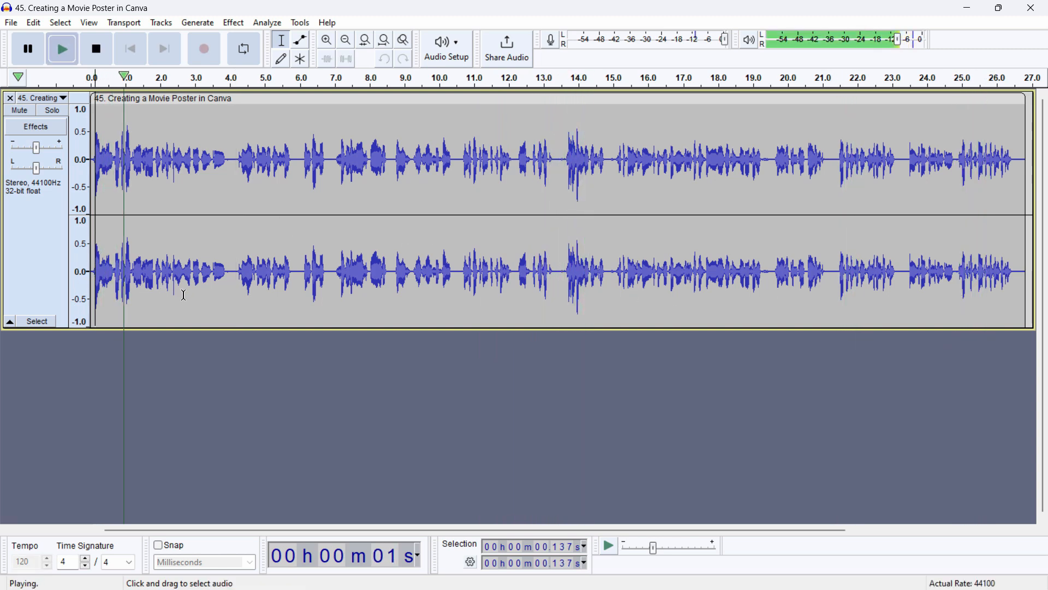
{"action": "key", "text": "space"}
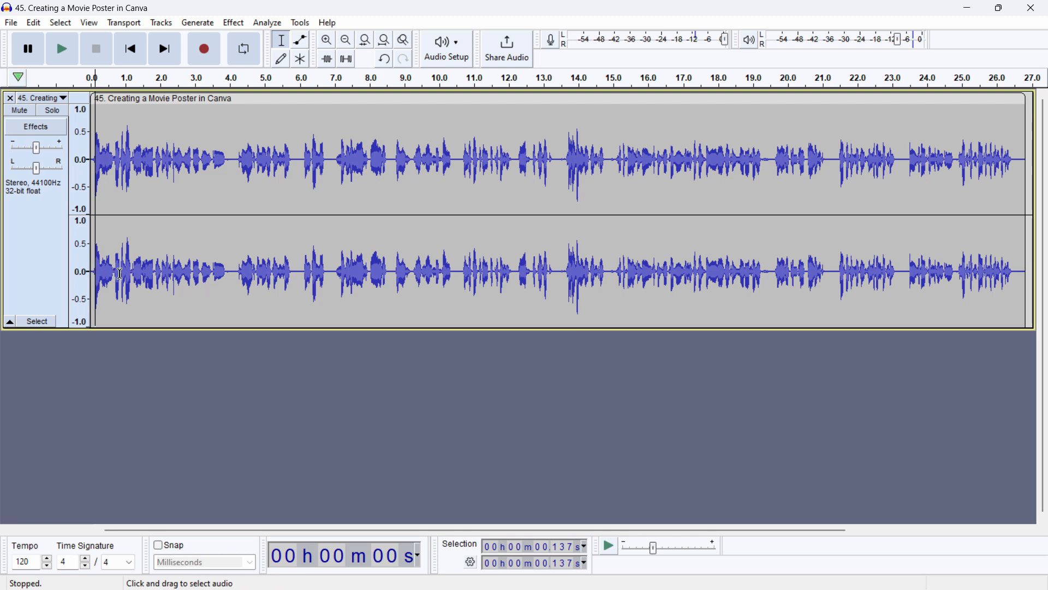
Step: Delete the opening section of the recording, from the start to about 3.99 s
{"action": "left_click", "coordinate": [234, 279]}
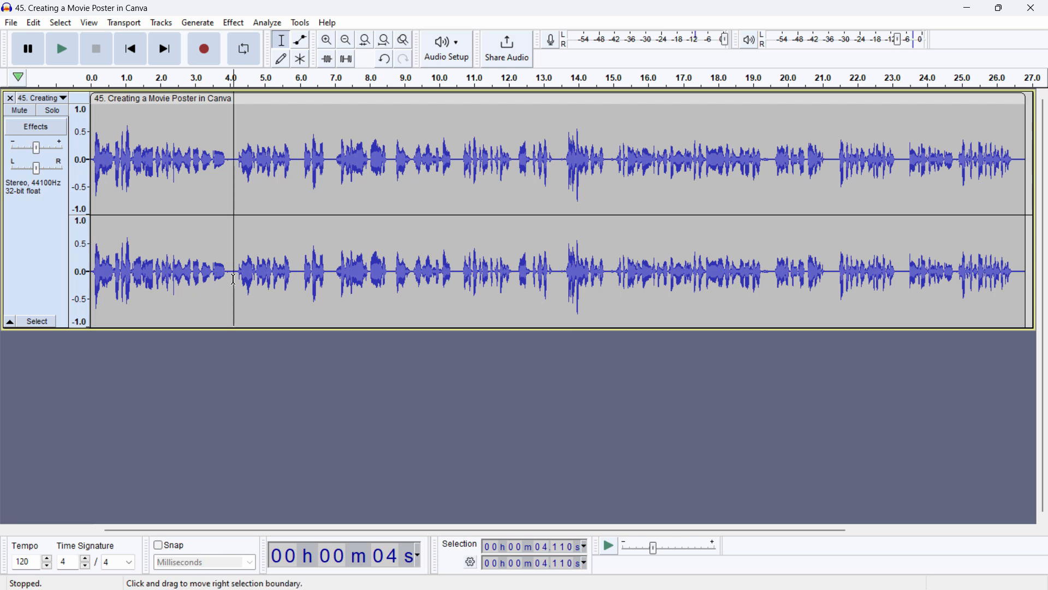
{"action": "left_click_drag", "start_coordinate": [230, 279], "coordinate": [66, 293]}
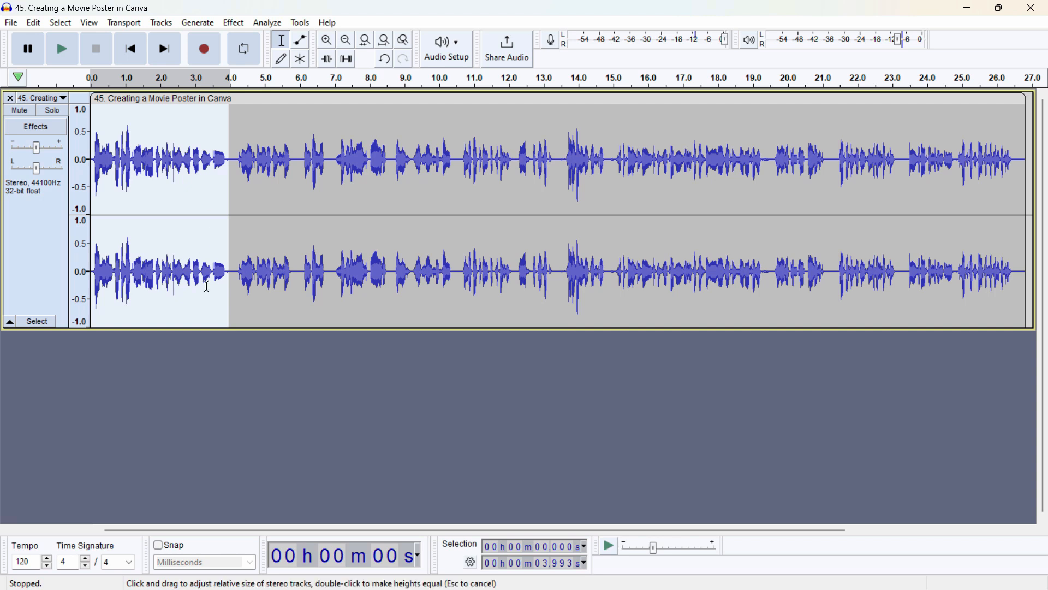
{"action": "left_click", "coordinate": [233, 289]}
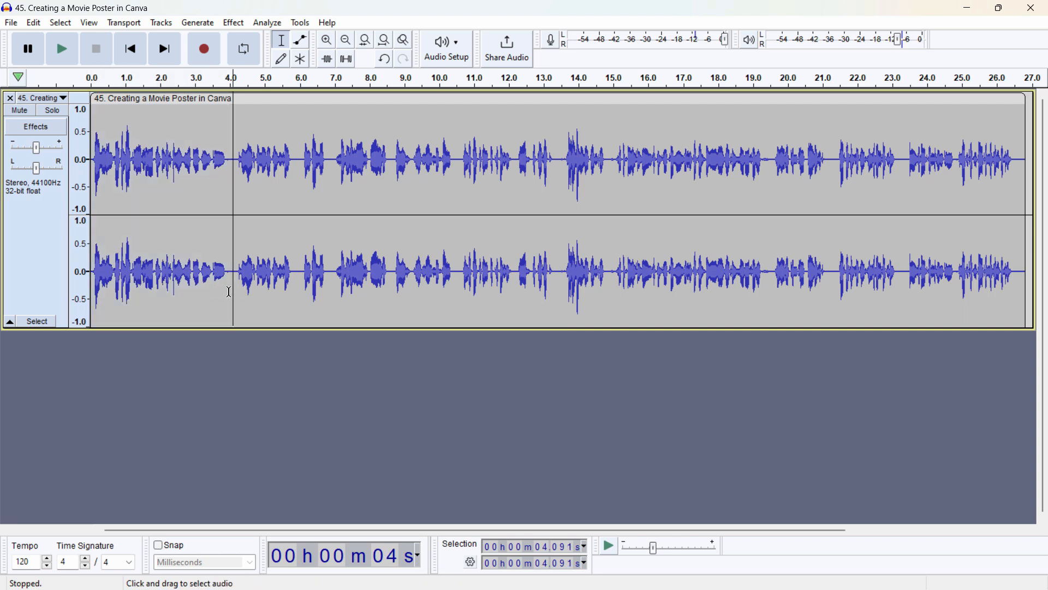
{"action": "left_click_drag", "start_coordinate": [230, 292], "coordinate": [28, 286]}
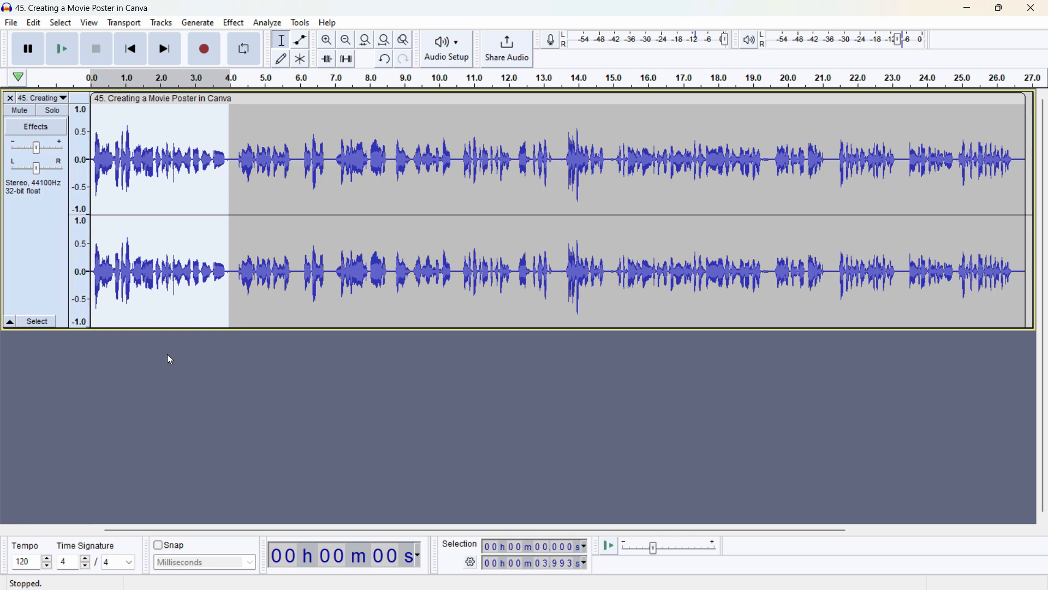
{"action": "key", "text": "Delete"}
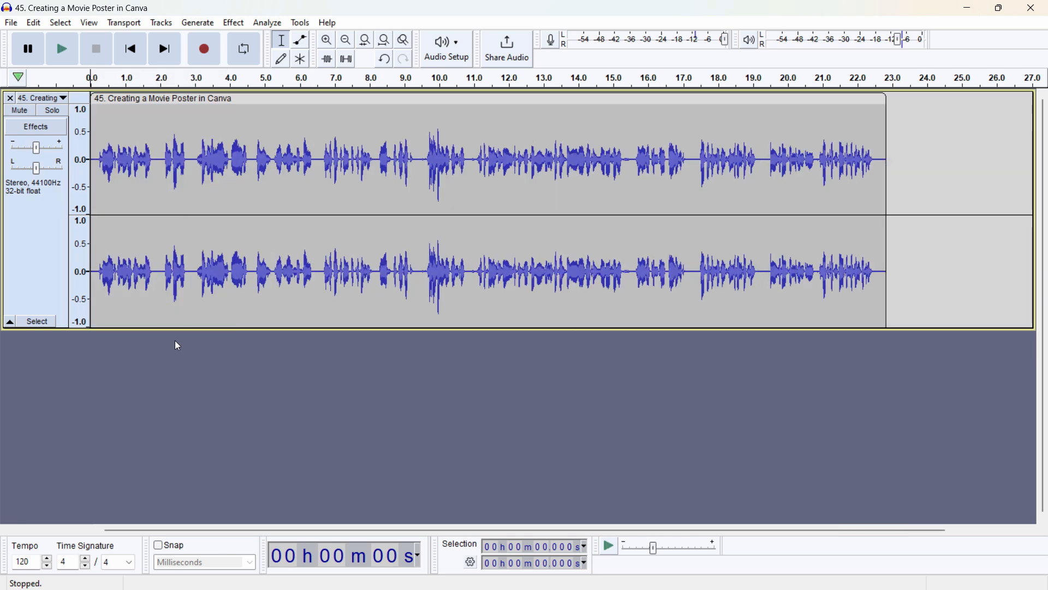
Step: Select the loud passage from about 9.74 s to 10.74 s and examine its waveform at different magnifications
{"action": "scroll", "coordinate": [256, 262], "scroll_direction": "down", "scroll_amount": 1}
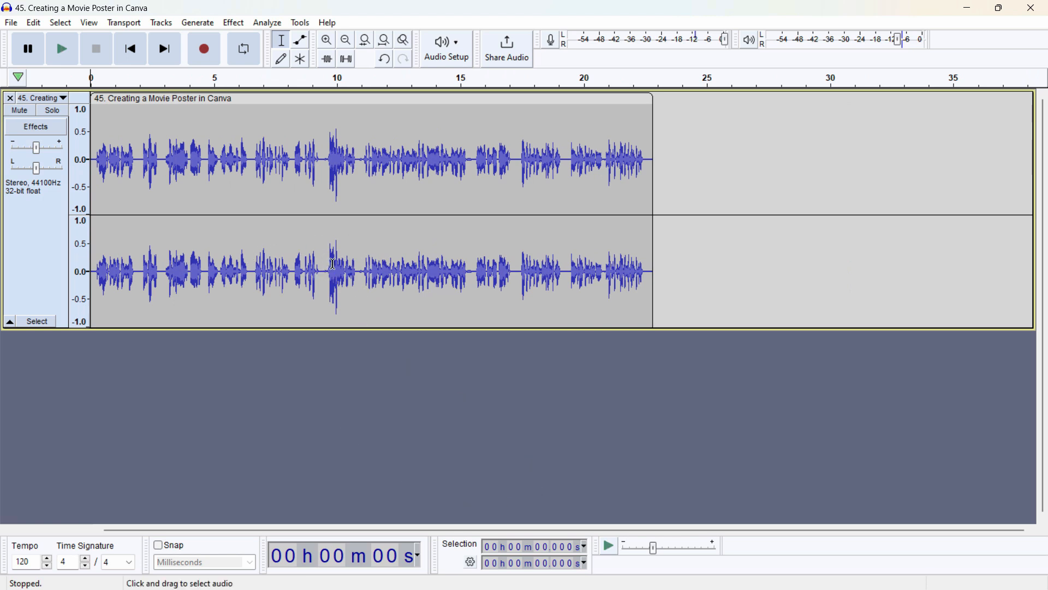
{"action": "left_click_drag", "start_coordinate": [331, 272], "coordinate": [355, 270]}
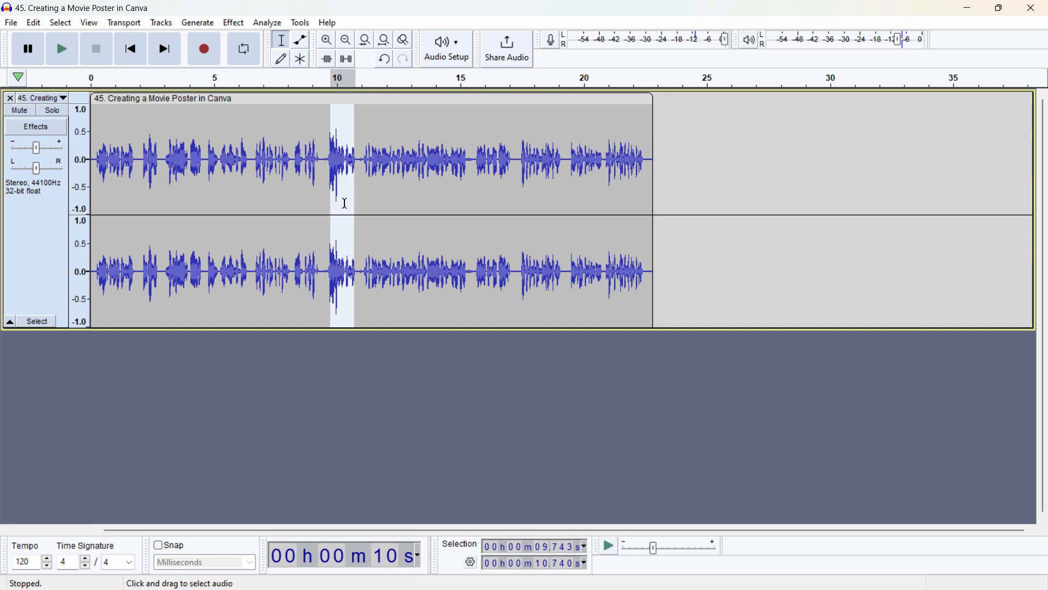
{"action": "left_click", "coordinate": [331, 43]}
{"action": "left_click", "coordinate": [331, 44]}
{"action": "left_click", "coordinate": [331, 44]}
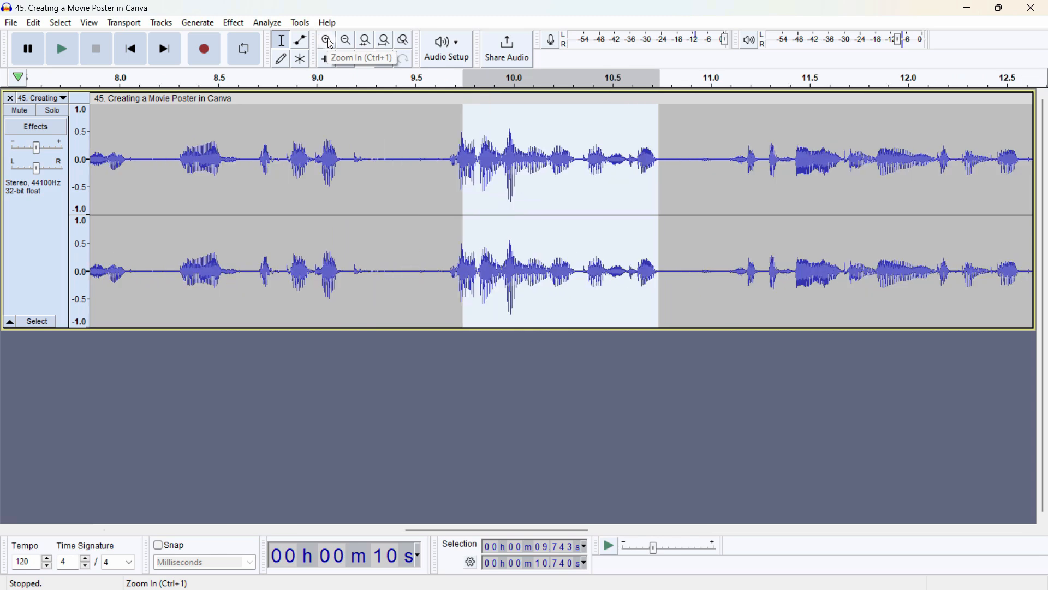
{"action": "left_click", "coordinate": [330, 43]}
{"action": "left_click", "coordinate": [331, 44]}
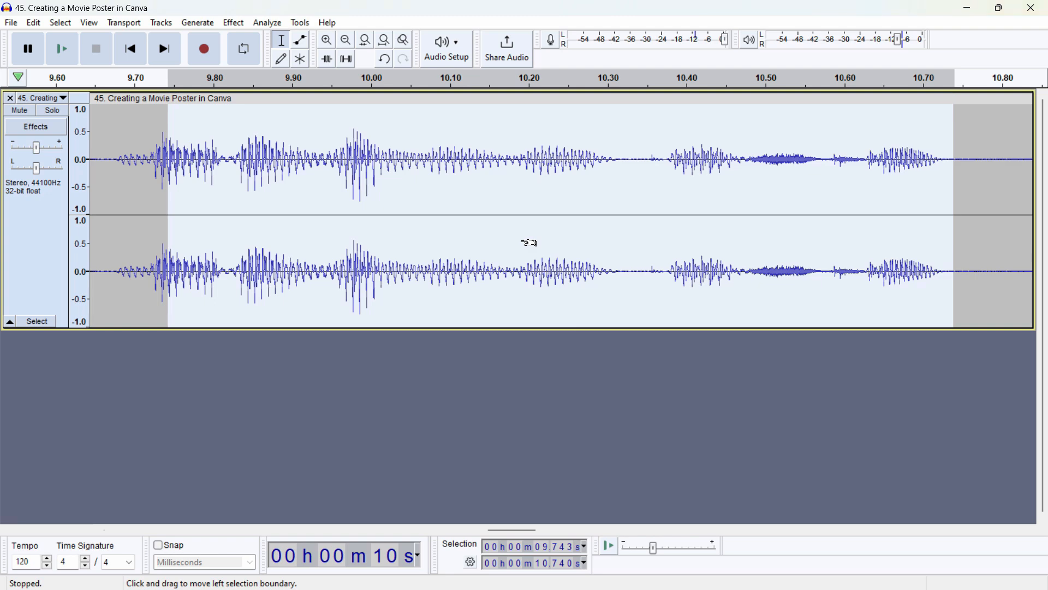
{"action": "scroll", "coordinate": [518, 227], "scroll_direction": "down", "scroll_amount": 2}
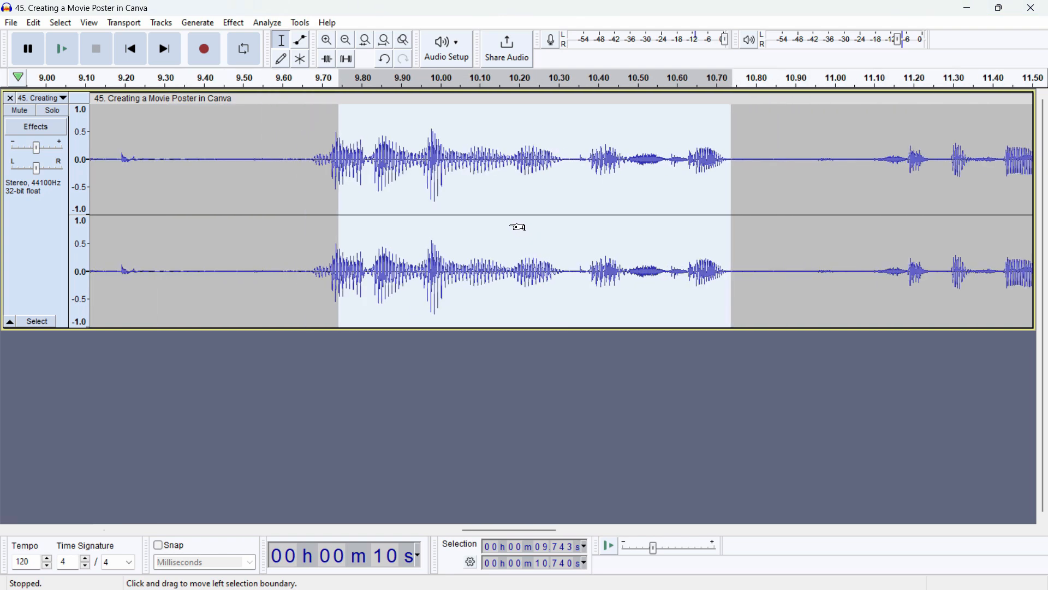
{"action": "scroll", "coordinate": [518, 227], "scroll_direction": "down", "scroll_amount": 5}
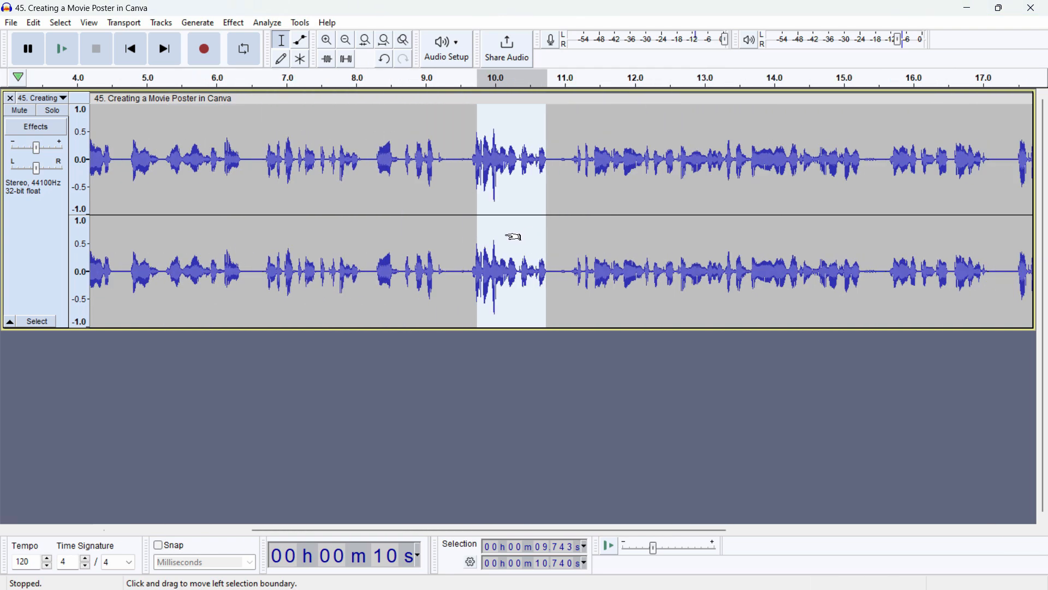
{"action": "scroll", "coordinate": [513, 245], "scroll_direction": "up", "scroll_amount": 4}
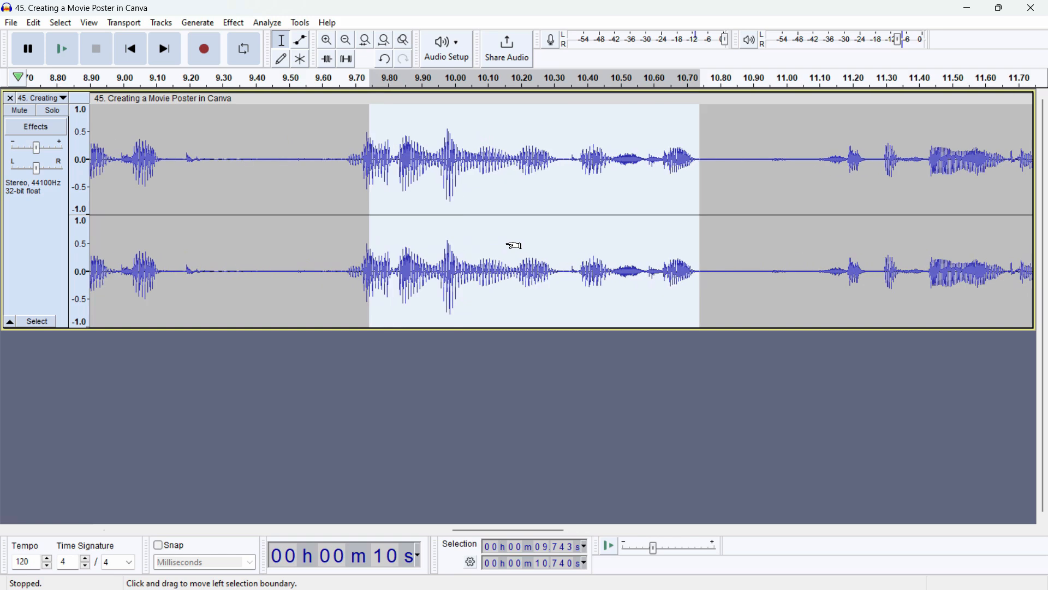
{"action": "scroll", "coordinate": [512, 245], "scroll_direction": "up", "scroll_amount": 1}
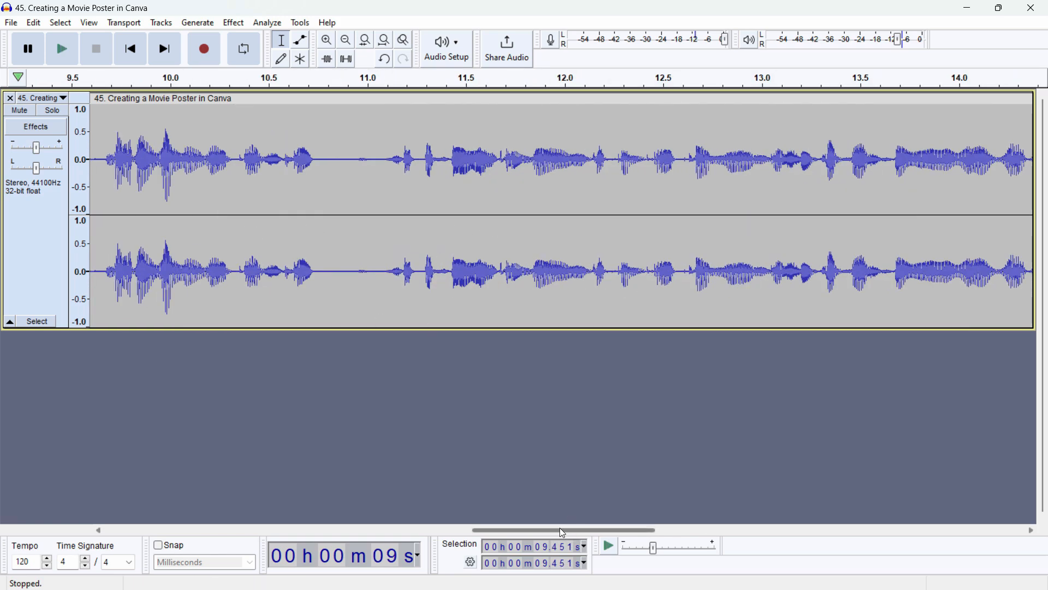
Step: Delete the loud passage between about 9.55 s and 10.98 s from the recording
{"action": "left_click_drag", "start_coordinate": [571, 528], "coordinate": [480, 526]}
{"action": "scroll", "coordinate": [677, 243], "scroll_direction": "down", "scroll_amount": 2}
{"action": "scroll", "coordinate": [672, 246], "scroll_direction": "down", "scroll_amount": 2}
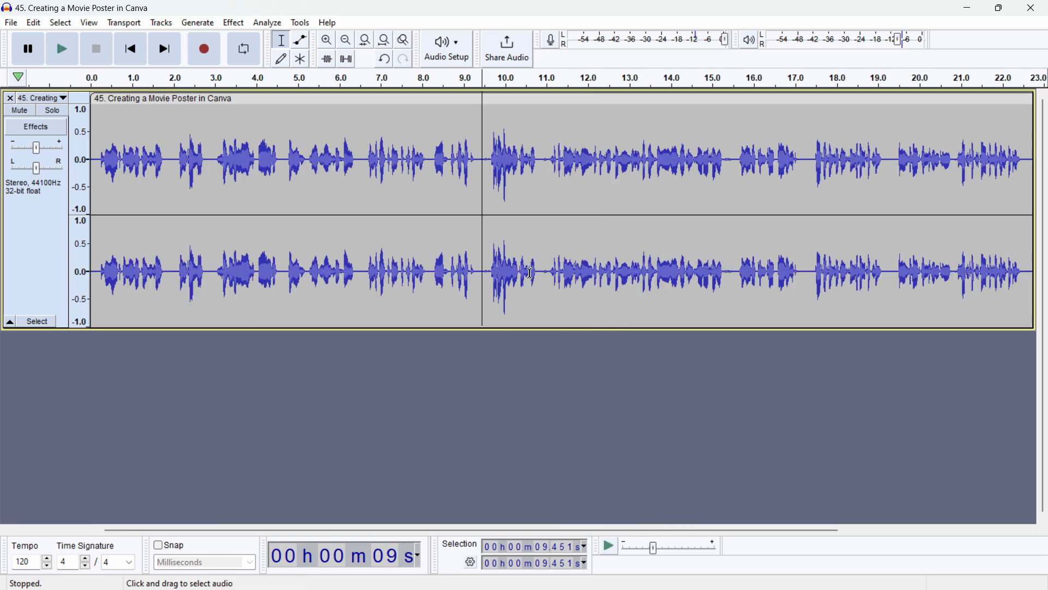
{"action": "left_click_drag", "start_coordinate": [544, 296], "coordinate": [481, 296]}
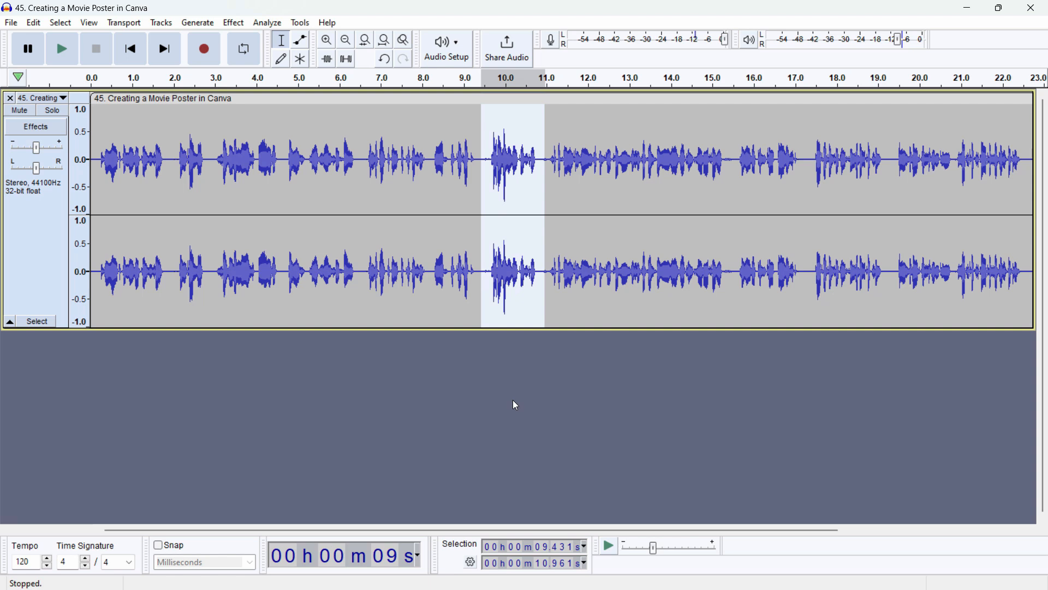
{"action": "left_click_drag", "start_coordinate": [542, 297], "coordinate": [487, 302]}
{"action": "left_click", "coordinate": [547, 300]}
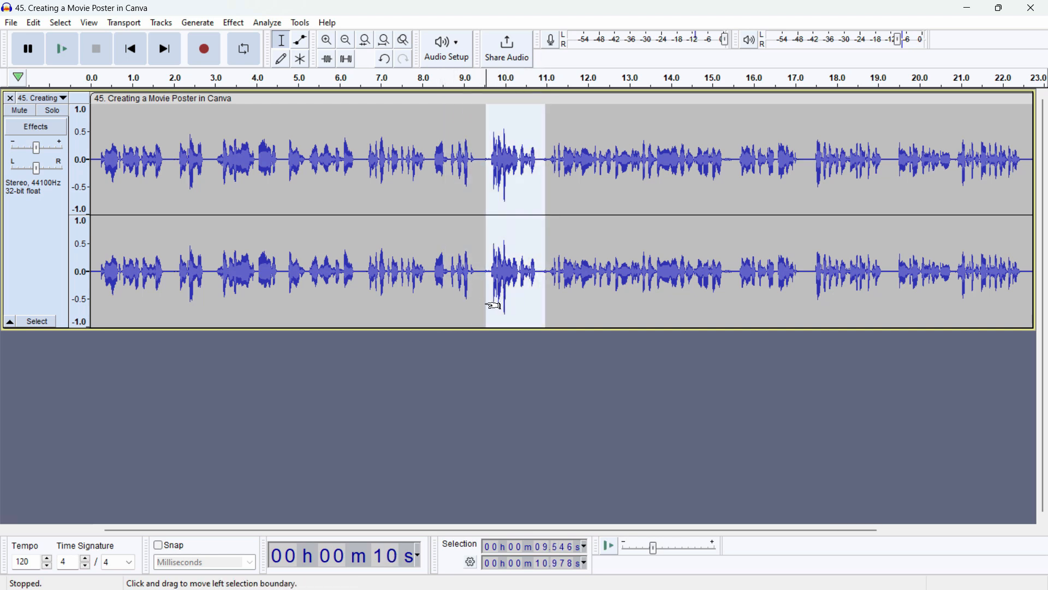
{"action": "key", "text": "Delete"}
Step: Delete the short phrase between about 8.30 s and 9.30 s from the recording
{"action": "left_click", "coordinate": [429, 263]}
{"action": "left_click", "coordinate": [549, 182]}
{"action": "left_click", "coordinate": [481, 150]}
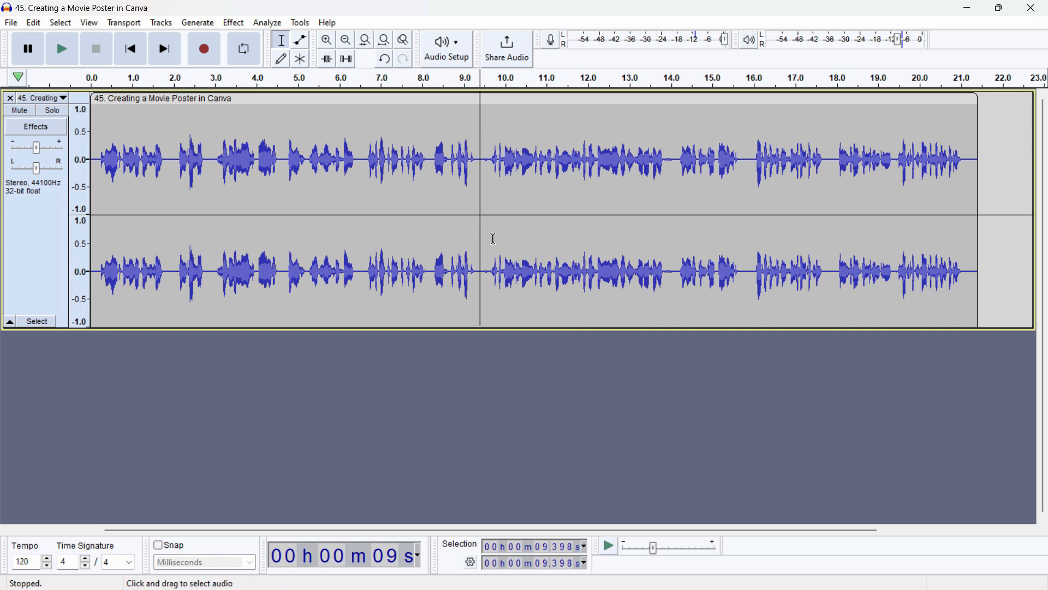
{"action": "left_click_drag", "start_coordinate": [475, 281], "coordinate": [434, 282]}
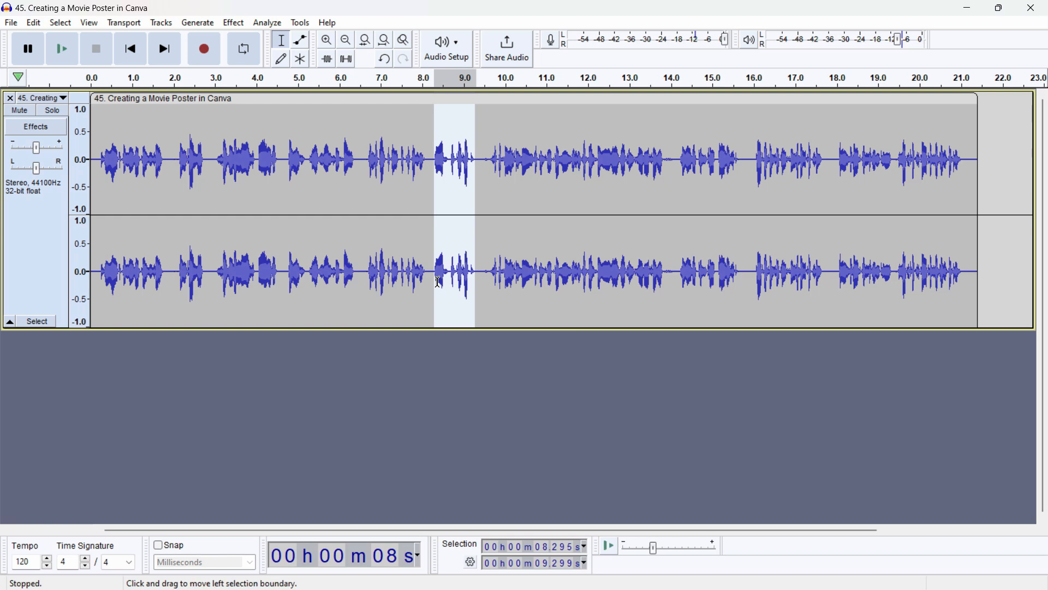
{"action": "key", "text": "Delete"}
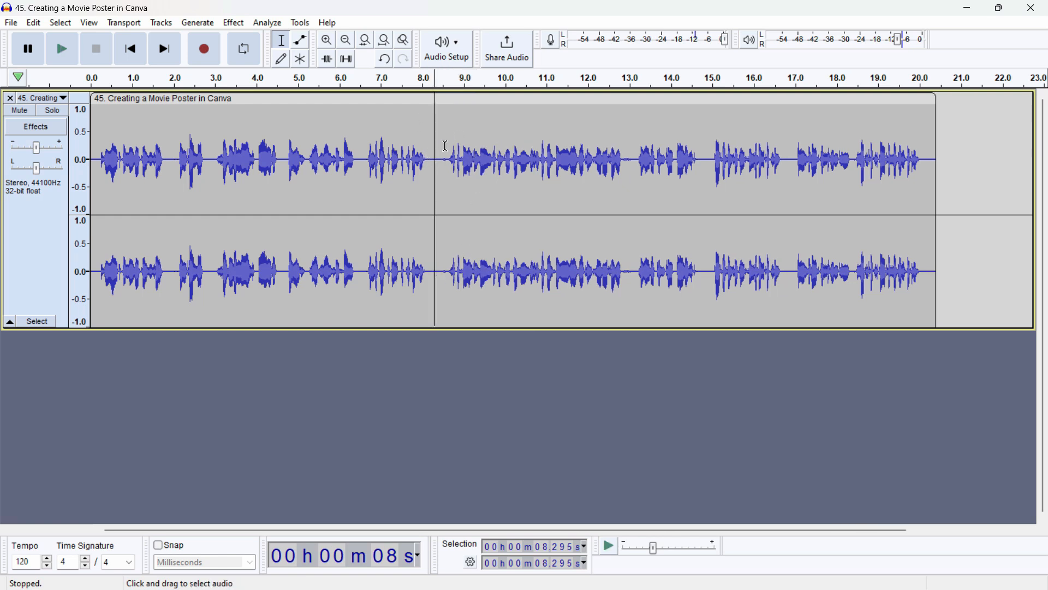
Step: Make the upper channel of the stereo track taller than the lower one and select the whole clip
{"action": "left_click_drag", "start_coordinate": [220, 215], "coordinate": [220, 237]}
{"action": "left_click_drag", "start_coordinate": [468, 99], "coordinate": [561, 133]}
{"action": "key", "text": "Escape"}
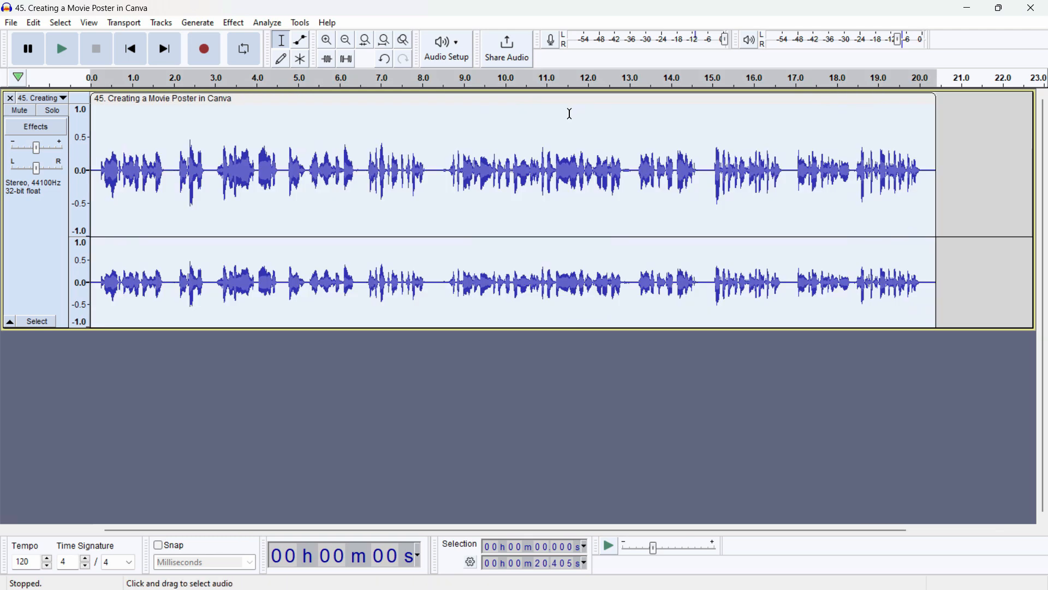
Step: Split the clip in the silent gap at about 8.36 s
{"action": "left_click", "coordinate": [437, 290]}
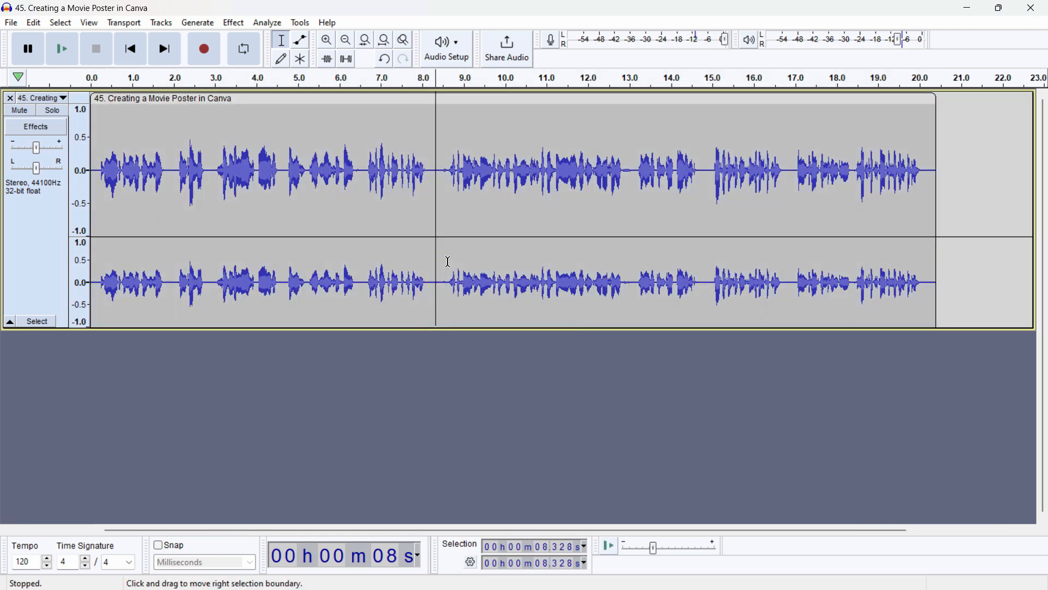
{"action": "left_click", "coordinate": [441, 211]}
{"action": "left_click", "coordinate": [433, 209]}
{"action": "left_click", "coordinate": [437, 212]}
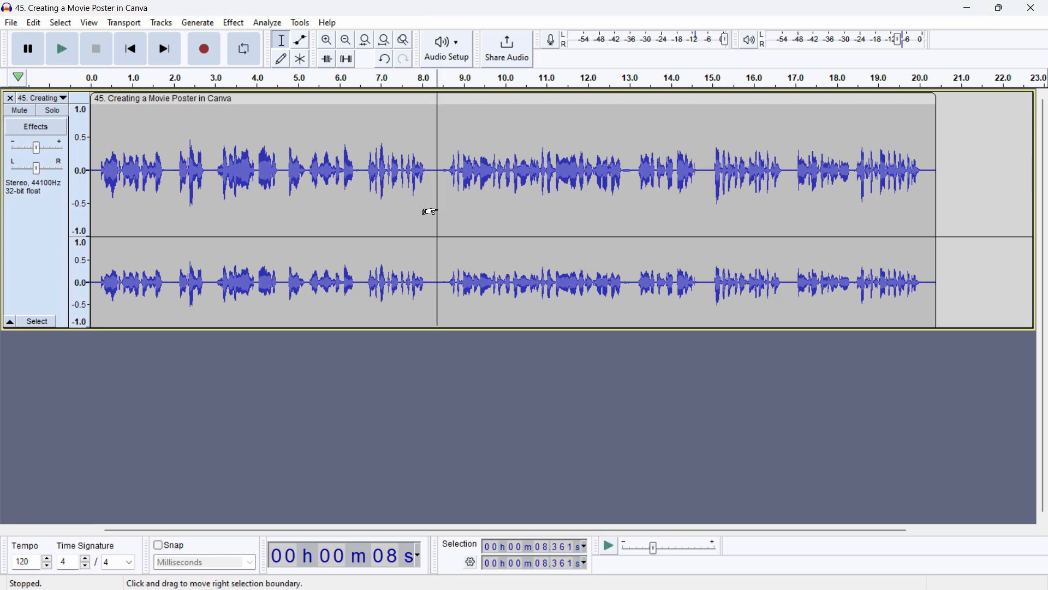
{"action": "key", "text": "ctrl+i"}
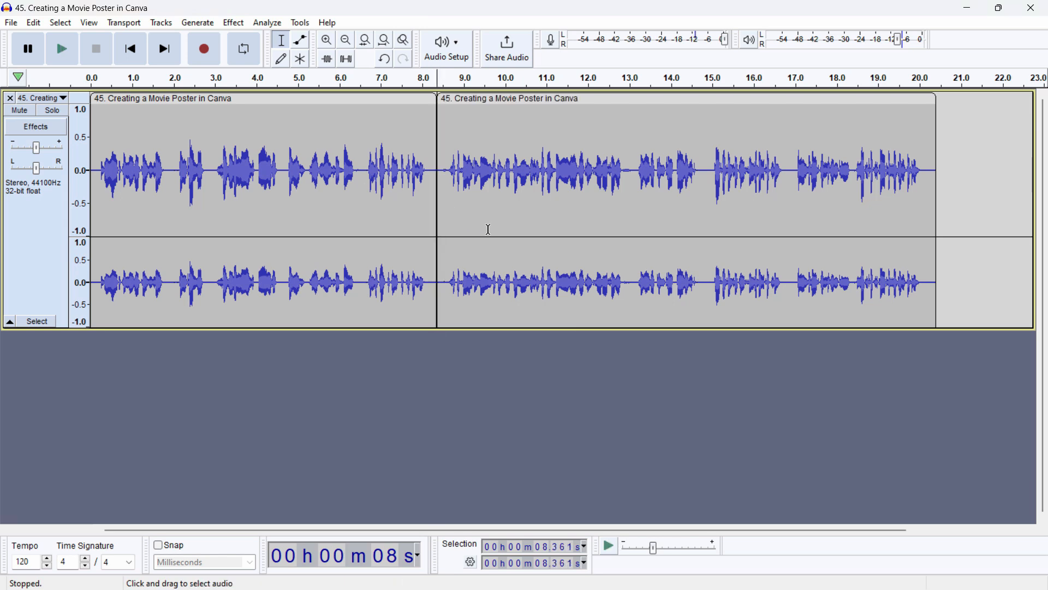
Step: Move the second clip along the timeline to start at about 11.3 s, and place the cursor at about 8.23 s
{"action": "left_click", "coordinate": [494, 222]}
{"action": "left_click_drag", "start_coordinate": [522, 101], "coordinate": [674, 99]}
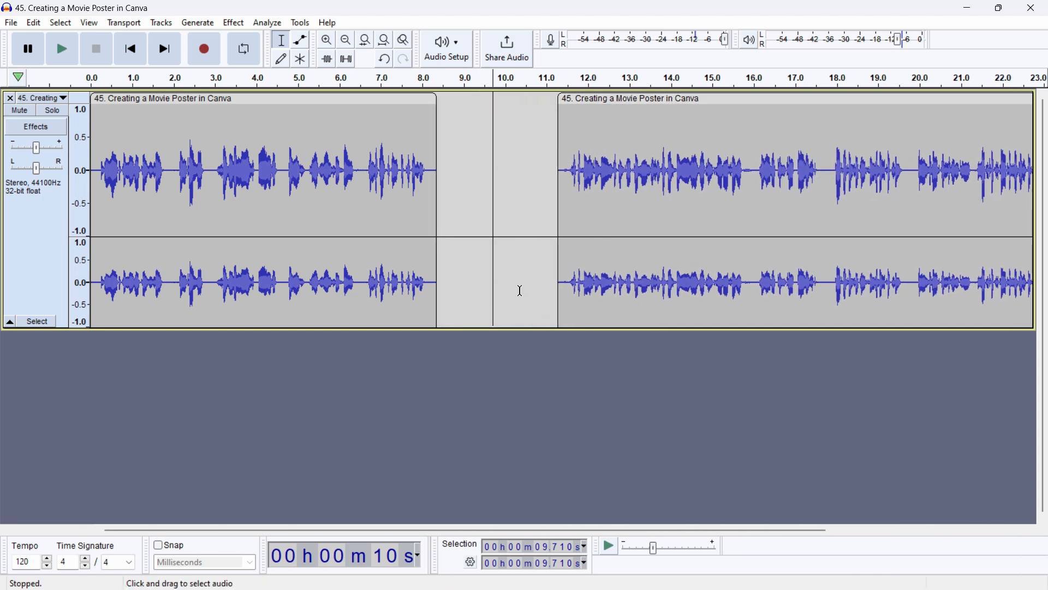
{"action": "left_click", "coordinate": [432, 295]}
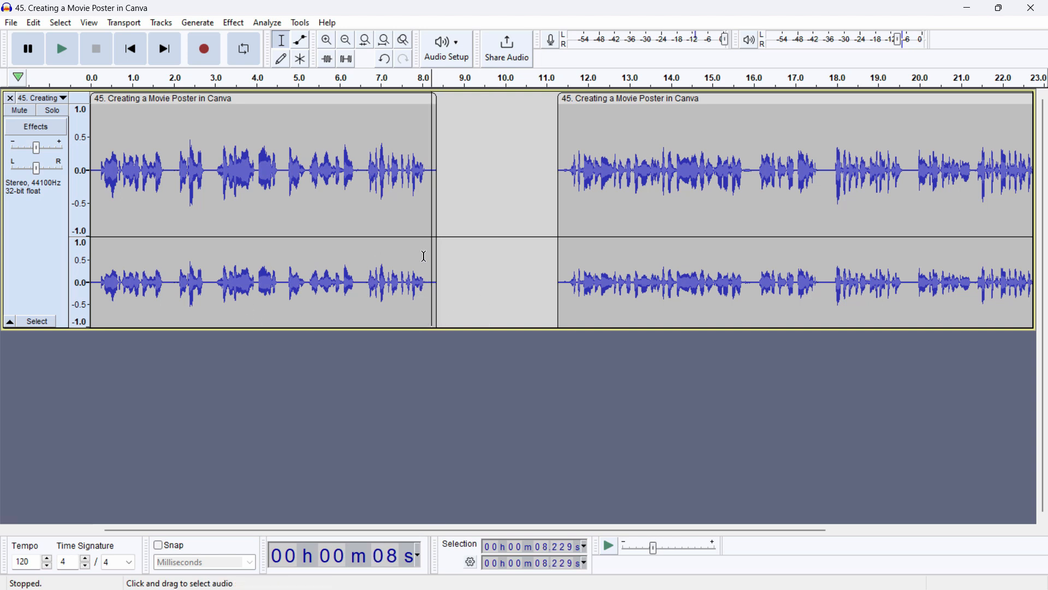
Step: Assign N as the keyboard shortcut for the Split command under Audio Clips in the preferences and apply the change
{"action": "left_click", "coordinate": [34, 25]}
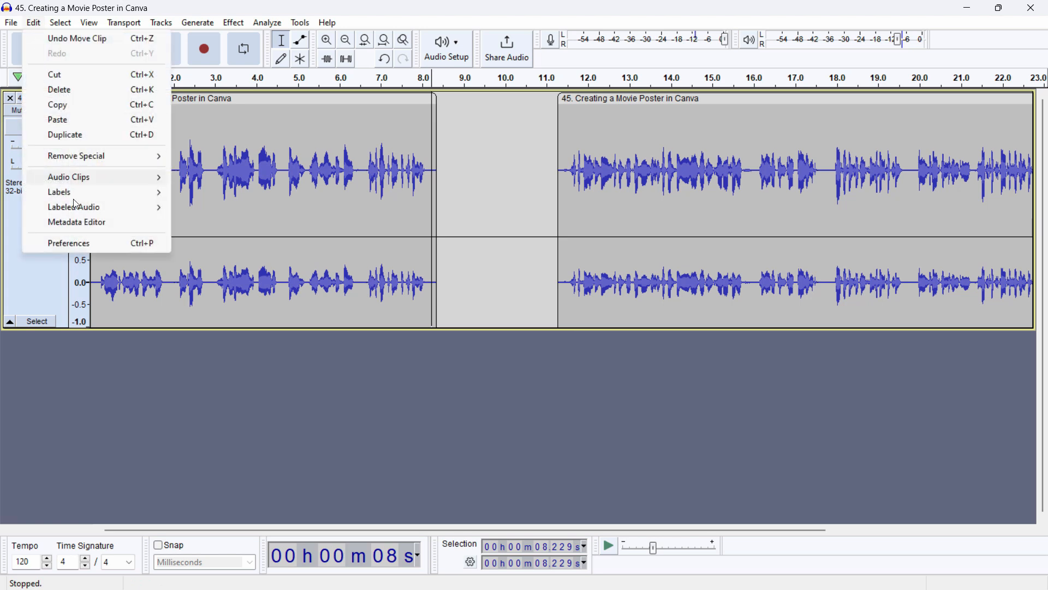
{"action": "left_click", "coordinate": [85, 244]}
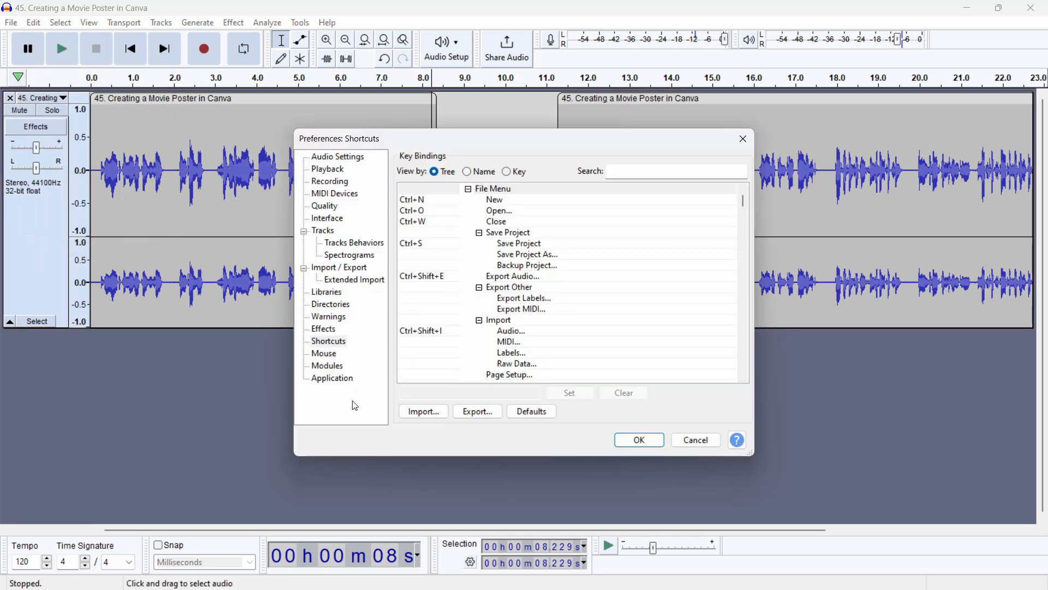
{"action": "left_click_drag", "start_coordinate": [302, 331], "coordinate": [355, 351]}
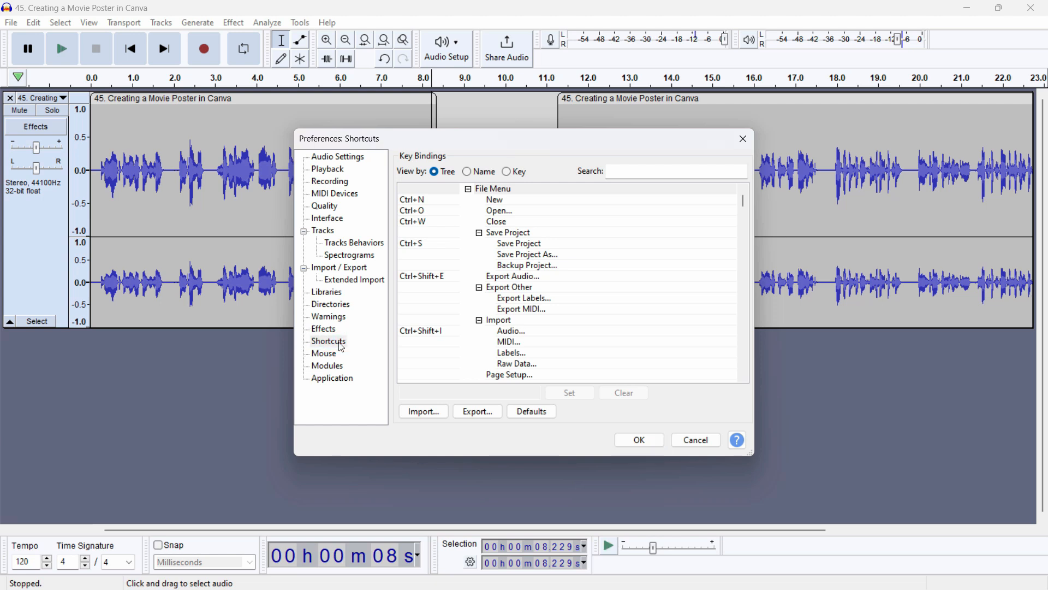
{"action": "left_click", "coordinate": [640, 173]}
{"action": "left_click", "coordinate": [513, 244]}
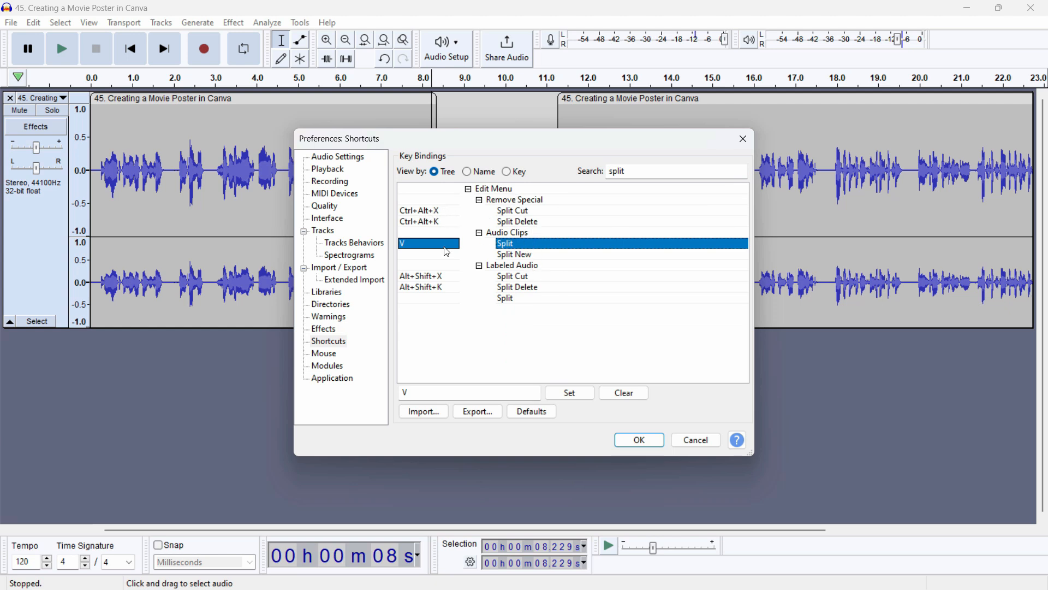
{"action": "left_click", "coordinate": [431, 390]}
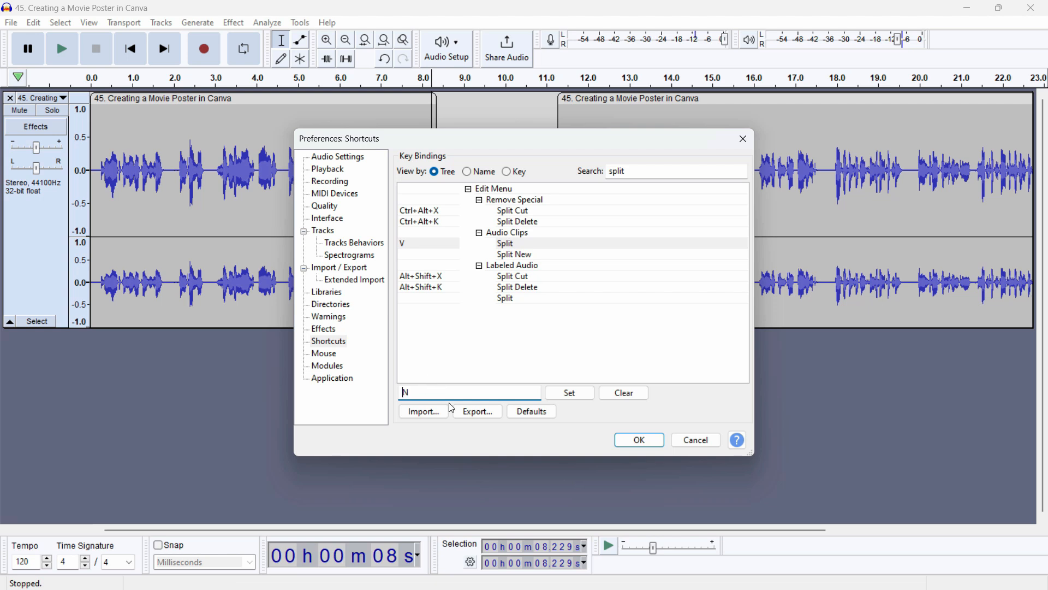
{"action": "key", "text": "n"}
{"action": "left_click", "coordinate": [581, 399]}
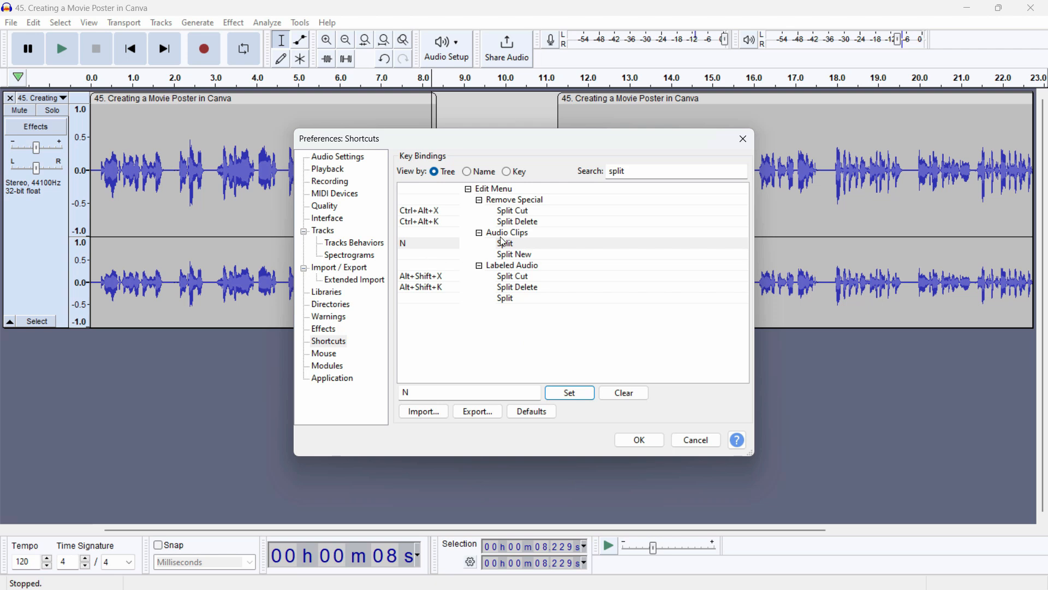
{"action": "left_click", "coordinate": [656, 440]}
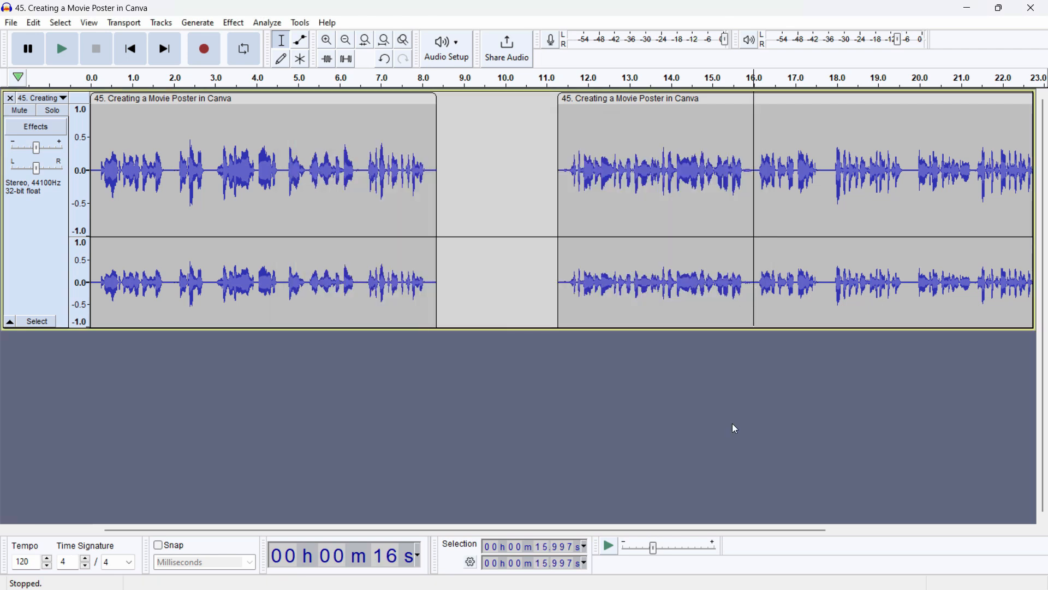
Step: Split the second clip at about 16.0 s and move its two parts to start at about 11.5 s and 17.9 s
{"action": "key", "text": "n"}
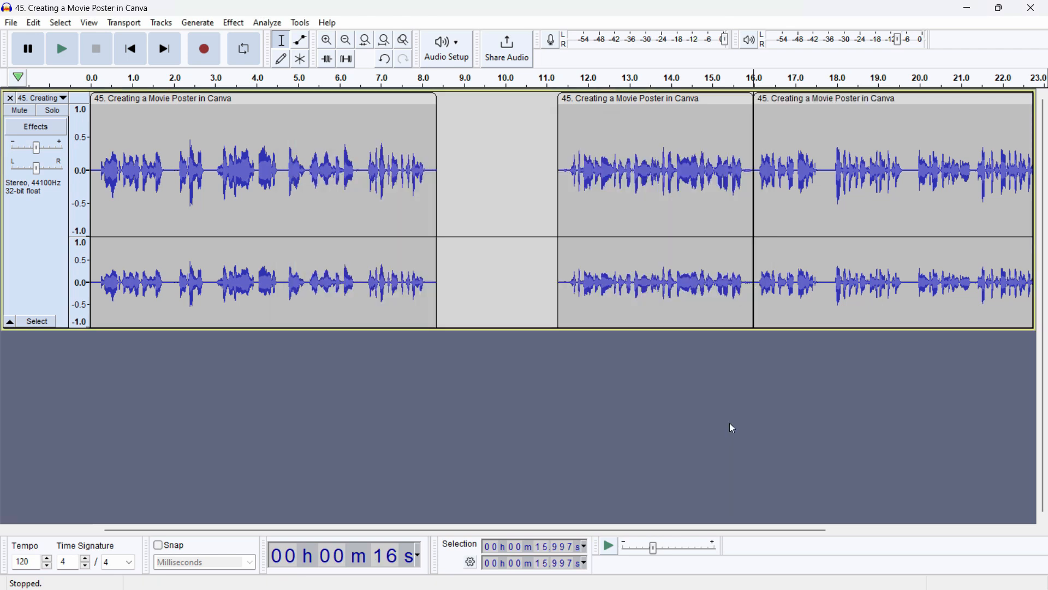
{"action": "left_click_drag", "start_coordinate": [865, 106], "coordinate": [973, 100]}
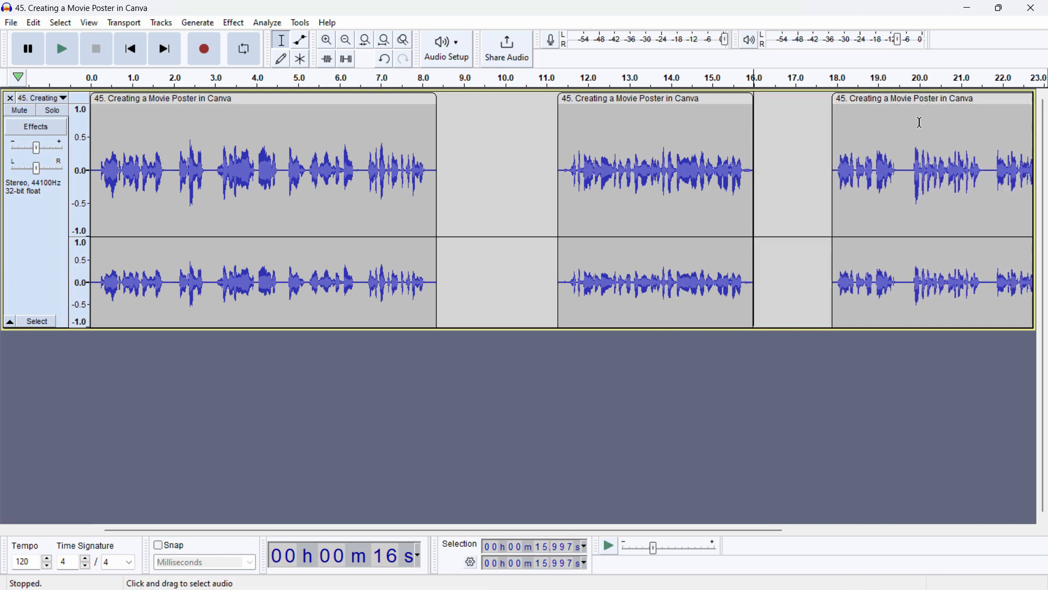
{"action": "left_click_drag", "start_coordinate": [642, 100], "coordinate": [522, 105]}
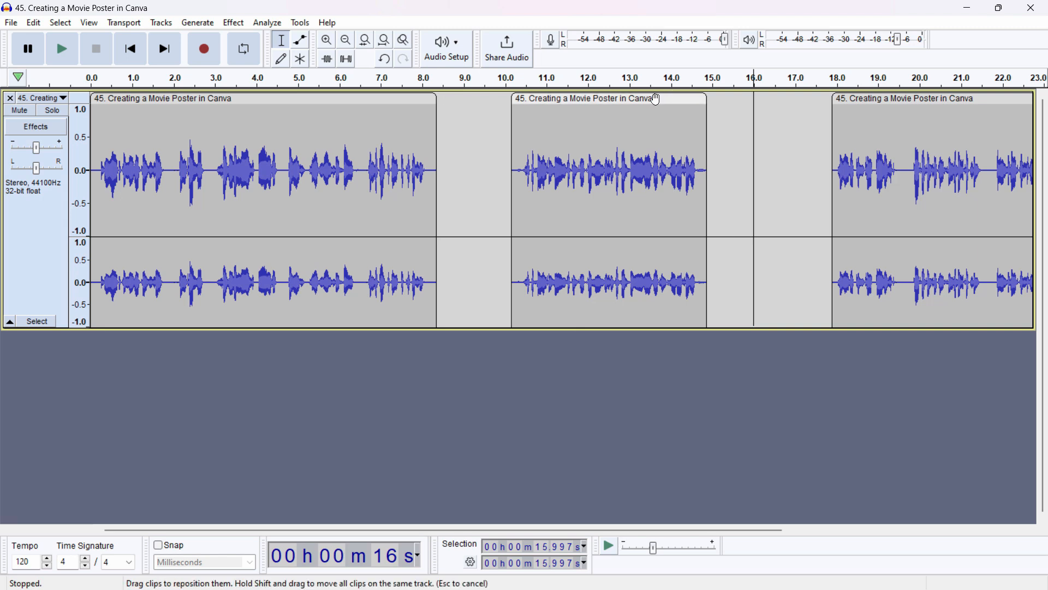
{"action": "left_click_drag", "start_coordinate": [658, 100], "coordinate": [713, 100]}
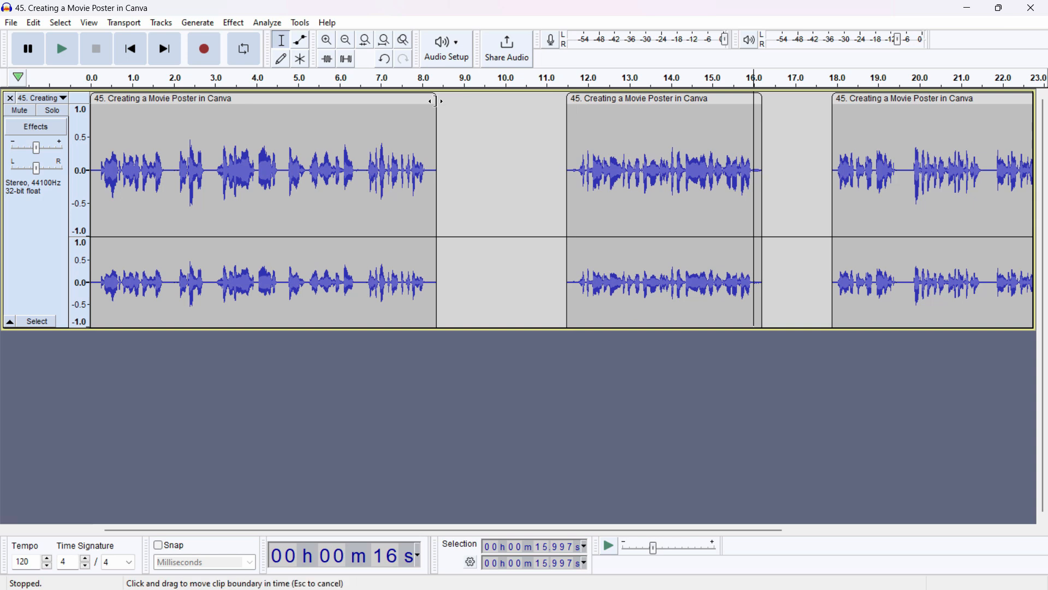